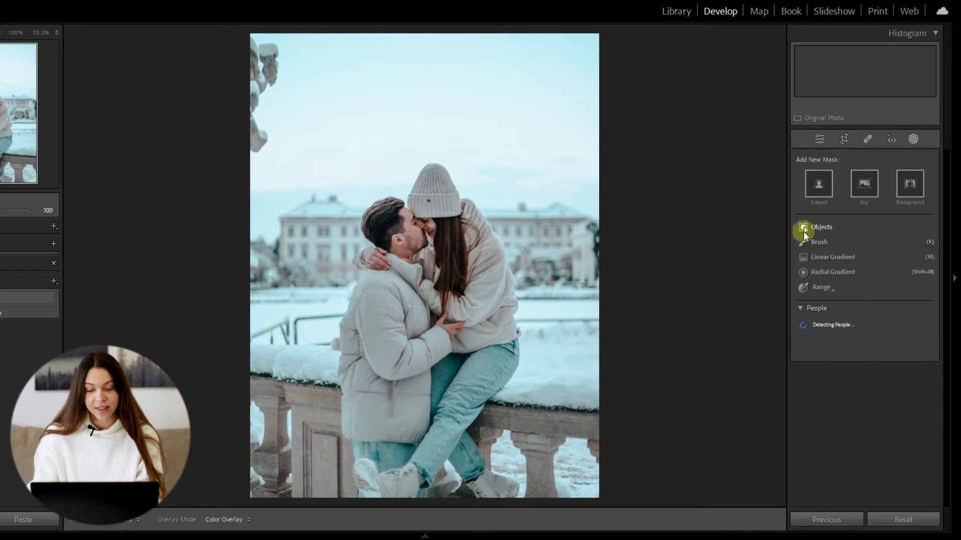
Step: Create a brush mask and set the brush size to 10.8 and the feather to 0
{"action": "left_click", "coordinate": [816, 243]}
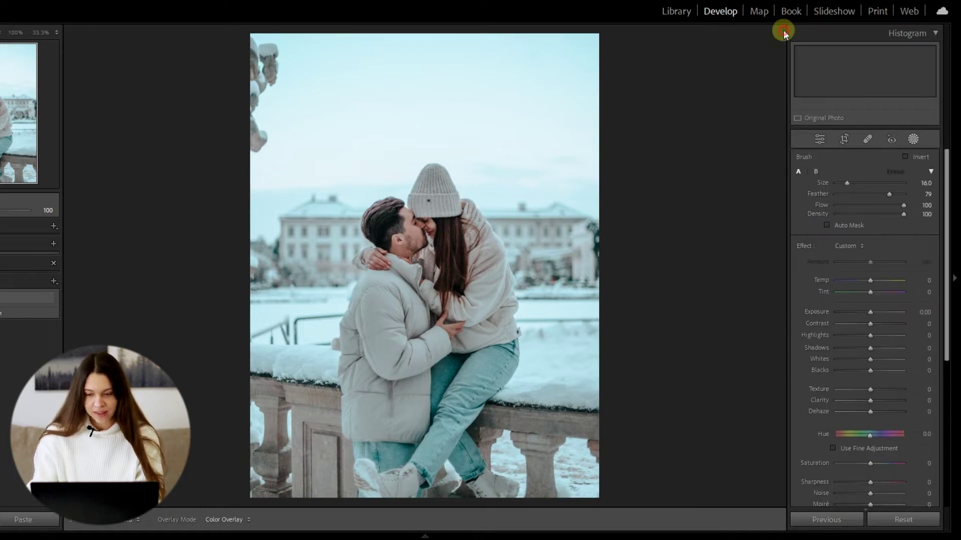
{"action": "left_click", "coordinate": [783, 31]}
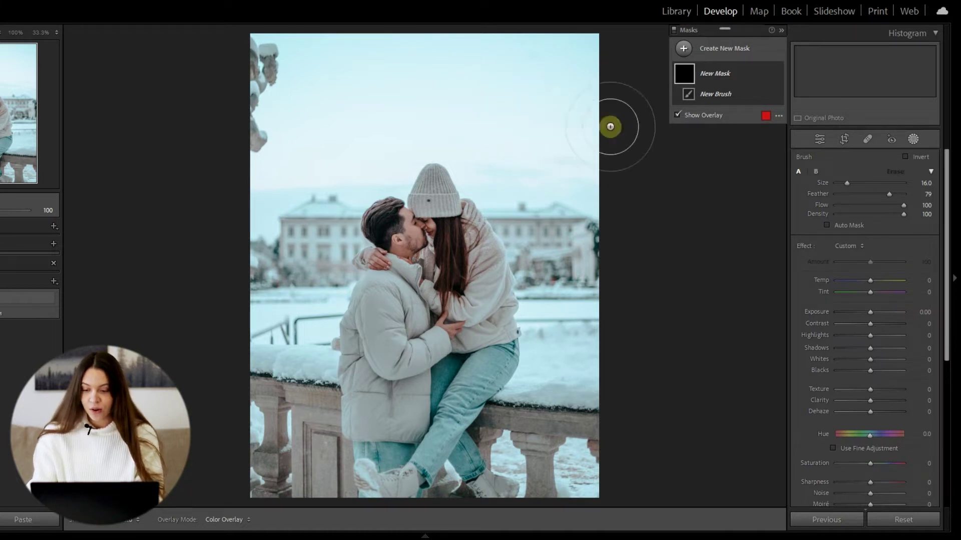
{"action": "mouse_move", "coordinate": [847, 183]}
{"action": "left_mouse_down"}
{"action": "mouse_move", "coordinate": [890, 194]}
{"action": "mouse_move", "coordinate": [822, 197]}
{"action": "left_mouse_up"}
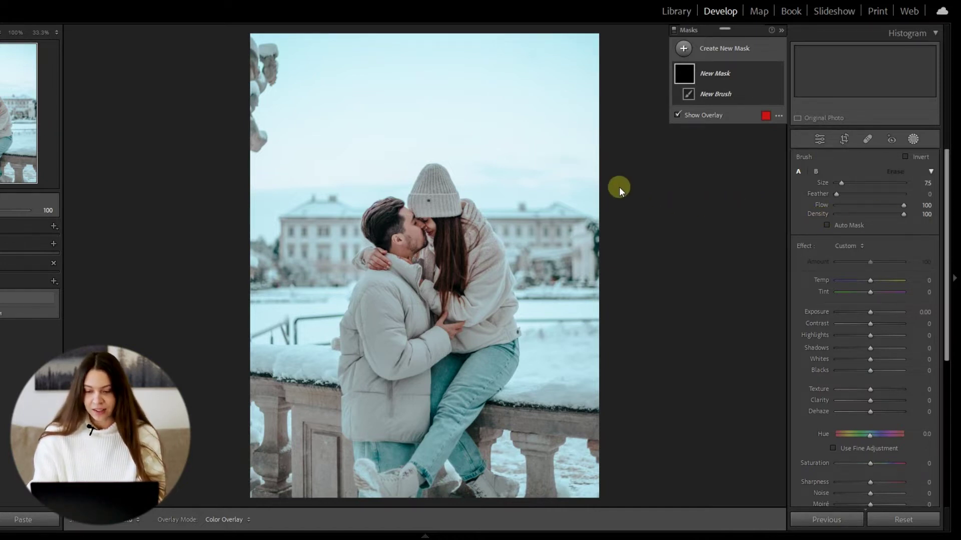
{"action": "left_click", "coordinate": [844, 183]}
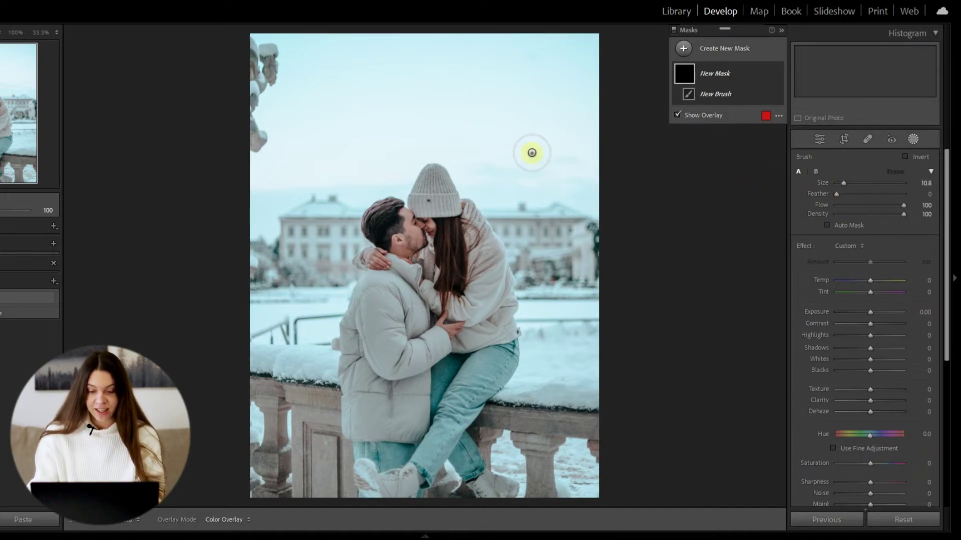
Step: Paint separate round dots over the sky, the building behind the woman, the railing and the balustrade at opposite sides of the photo
{"action": "left_click", "coordinate": [554, 130]}
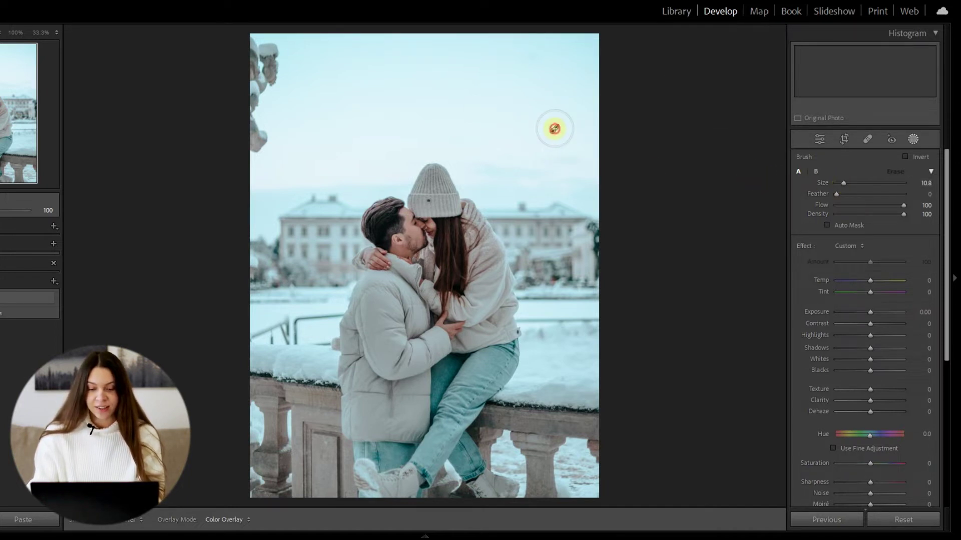
{"action": "left_click", "coordinate": [283, 339]}
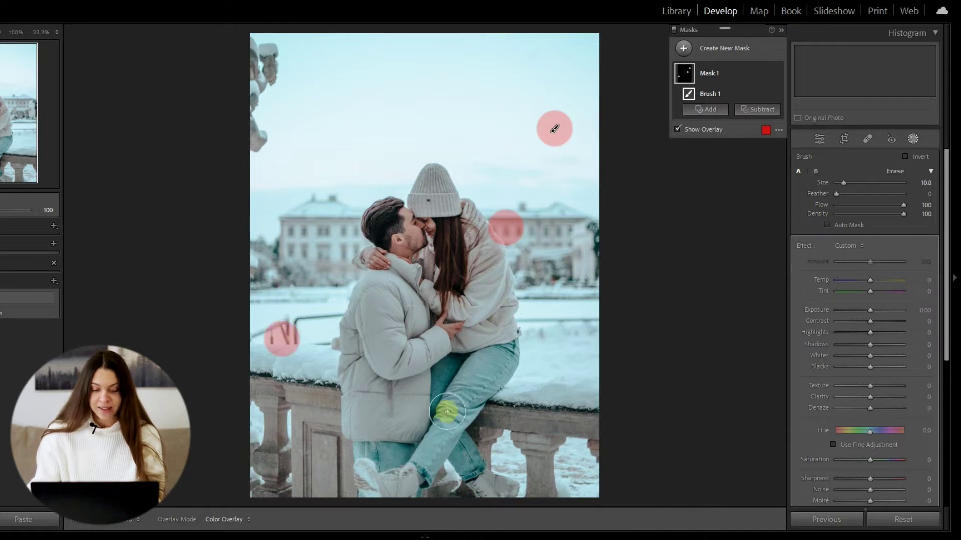
{"action": "left_click", "coordinate": [542, 458]}
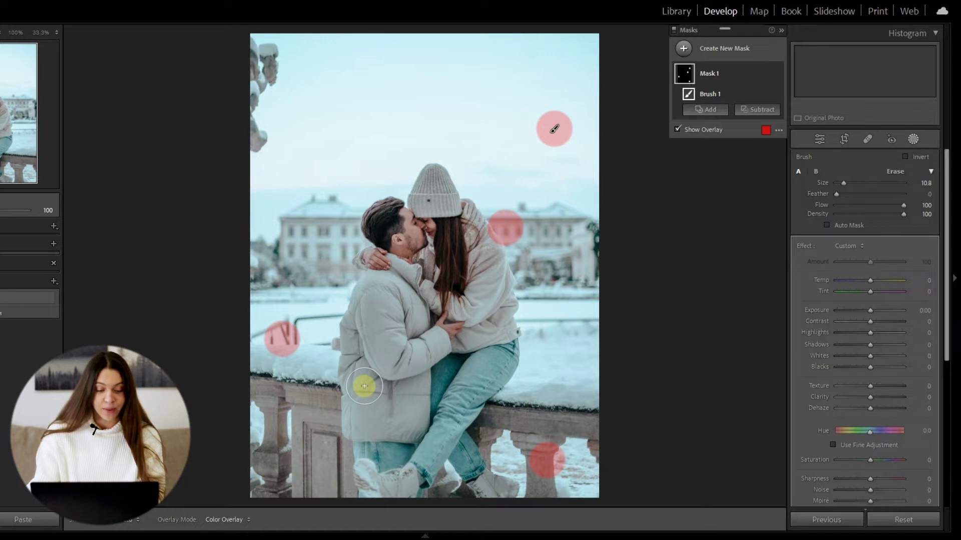
Step: Paint more bokeh dots in varied brush sizes over the snow, the woman's hair and jacket, and the man's coat
{"action": "scroll", "coordinate": [363, 384], "scroll_direction": "up", "scroll_amount": 3}
{"action": "scroll", "coordinate": [361, 382], "scroll_direction": "down", "scroll_amount": 4}
{"action": "left_click", "coordinate": [452, 272]}
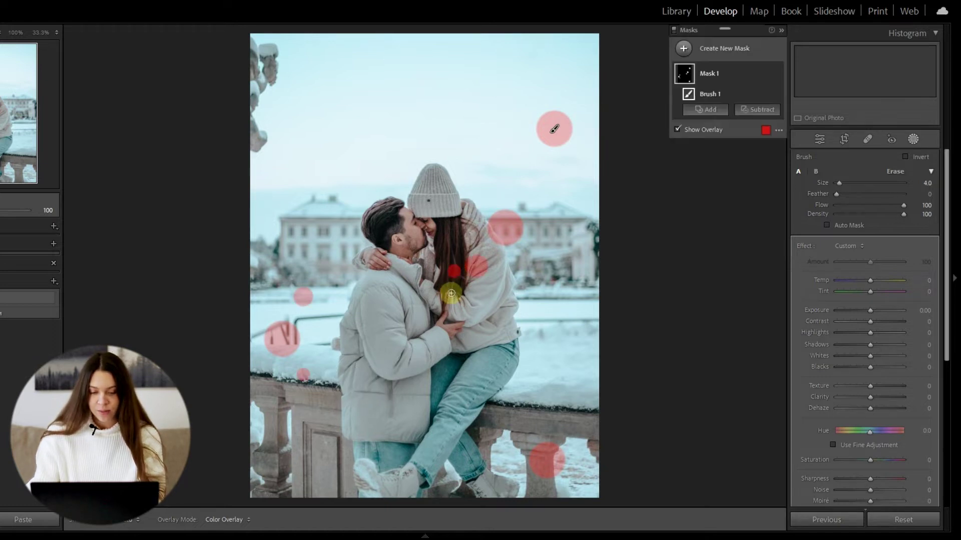
{"action": "scroll", "coordinate": [449, 307], "scroll_direction": "up", "scroll_amount": 2}
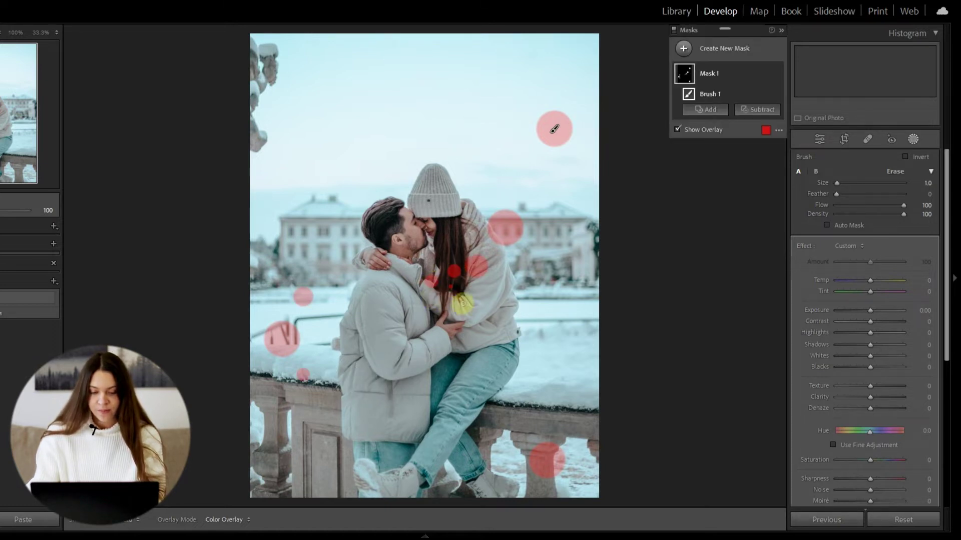
{"action": "left_click", "coordinate": [418, 310]}
{"action": "scroll", "coordinate": [365, 339], "scroll_direction": "up", "scroll_amount": 3}
{"action": "left_click", "coordinate": [357, 343]}
{"action": "left_click", "coordinate": [355, 409]}
Step: Paint a dot over the balusters behind the man, undo it, and replace it with one dab at brush size 14
{"action": "left_click", "coordinate": [297, 456]}
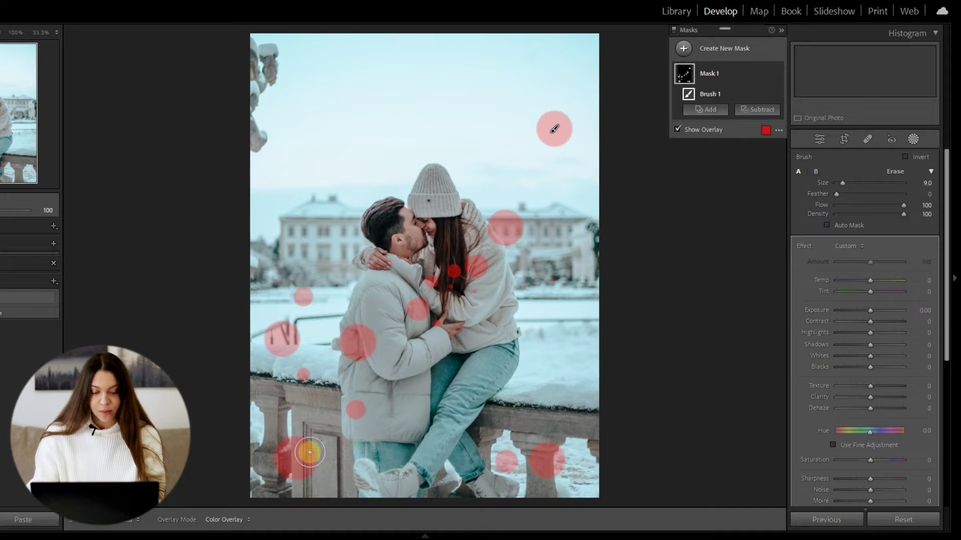
{"action": "key", "text": "ctrl+z"}
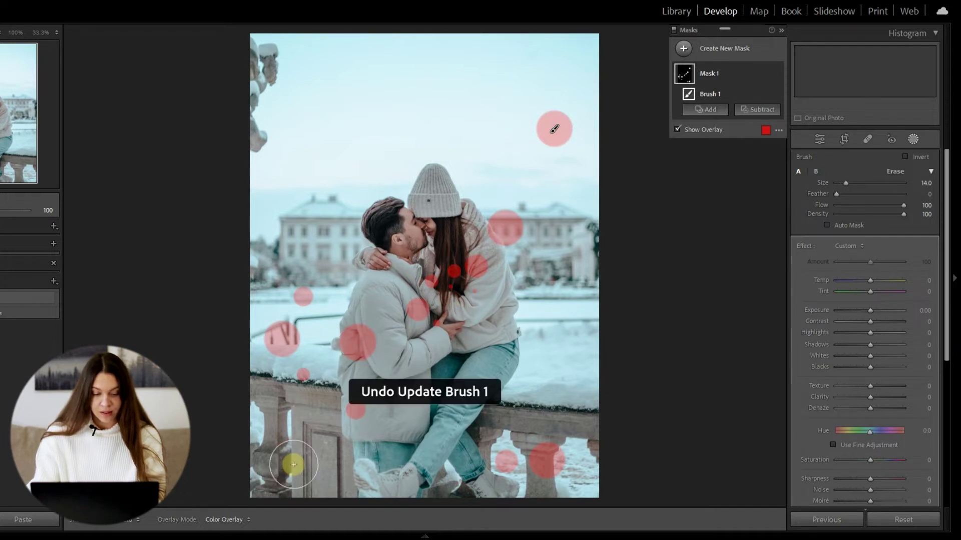
{"action": "left_click", "coordinate": [300, 457]}
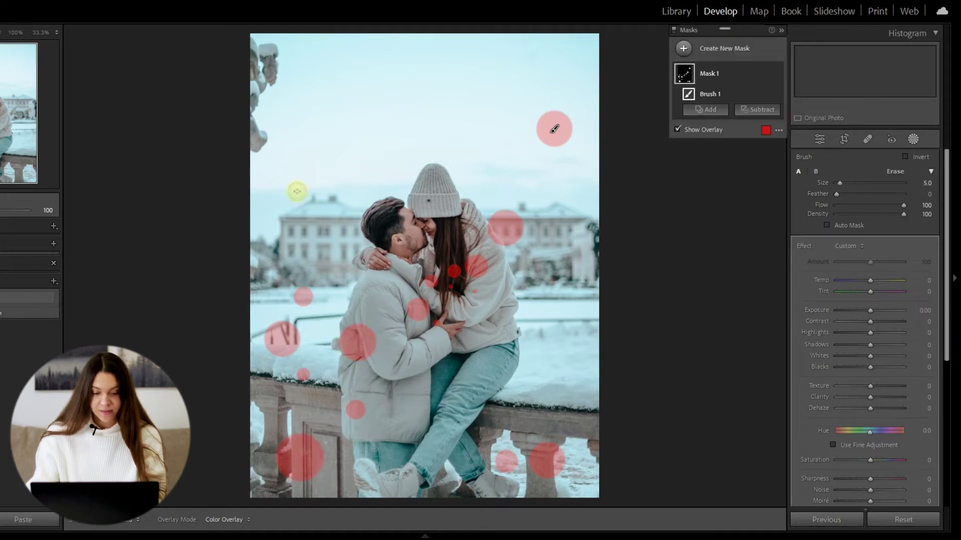
Step: Add small dots near the palace roof beside the man and two differently sized dots over the snow beside the woman
{"action": "left_click", "coordinate": [290, 212]}
{"action": "scroll", "coordinate": [295, 214], "scroll_direction": "down", "scroll_amount": 4}
{"action": "left_click", "coordinate": [302, 219]}
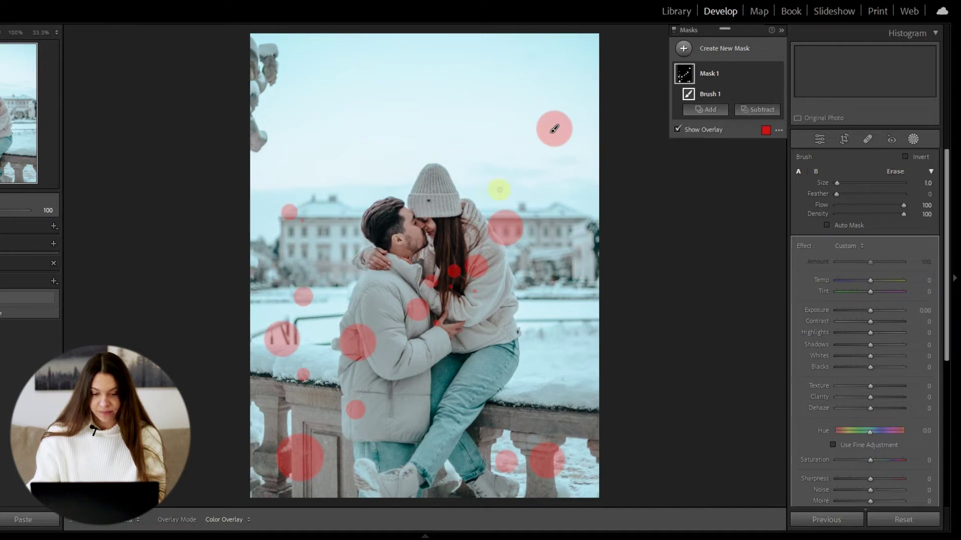
{"action": "left_click", "coordinate": [569, 328]}
{"action": "scroll", "coordinate": [565, 359], "scroll_direction": "down", "scroll_amount": 2}
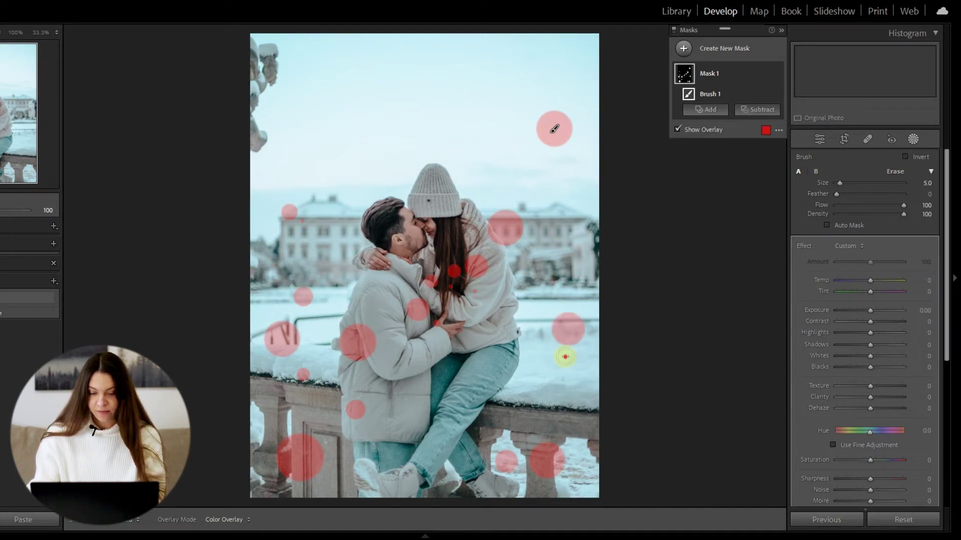
{"action": "left_click", "coordinate": [561, 357]}
Step: Paint small and tiny dots over the woman's jacket and hair and the man's collar, varying the brush size
{"action": "scroll", "coordinate": [561, 357], "scroll_direction": "down", "scroll_amount": 5}
{"action": "left_click", "coordinate": [483, 246]}
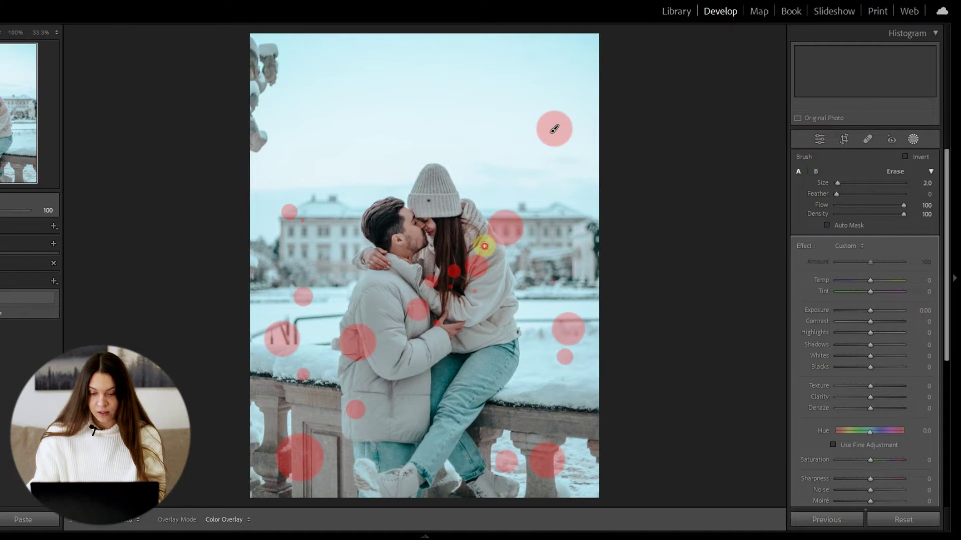
{"action": "left_click", "coordinate": [450, 256]}
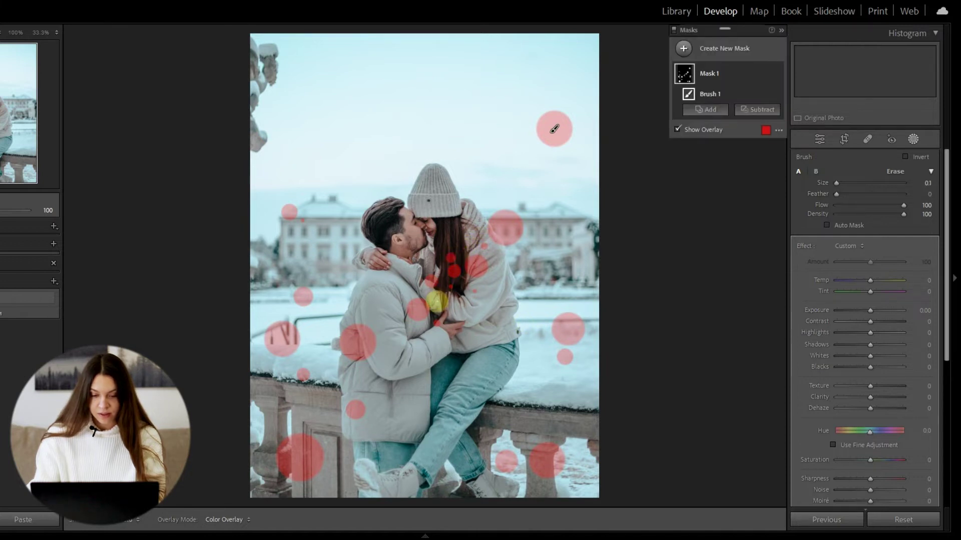
{"action": "left_click", "coordinate": [429, 287]}
{"action": "scroll", "coordinate": [416, 283], "scroll_direction": "up", "scroll_amount": 3}
{"action": "left_click", "coordinate": [416, 283]}
{"action": "scroll", "coordinate": [434, 325], "scroll_direction": "down", "scroll_amount": 2}
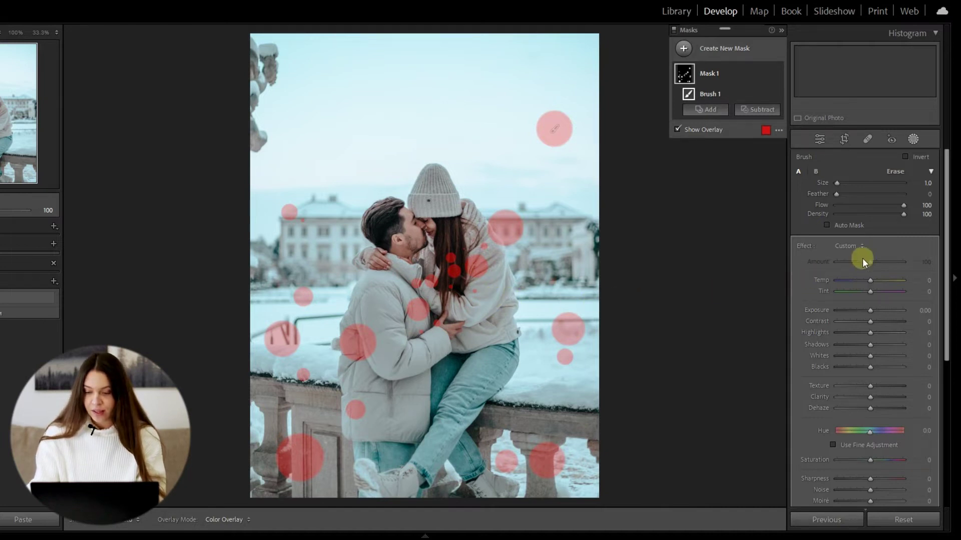
Step: Brighten and warm the painted dots with Exposure 1.65 and Temp 80
{"action": "scroll", "coordinate": [901, 242], "scroll_direction": "down", "scroll_amount": 2}
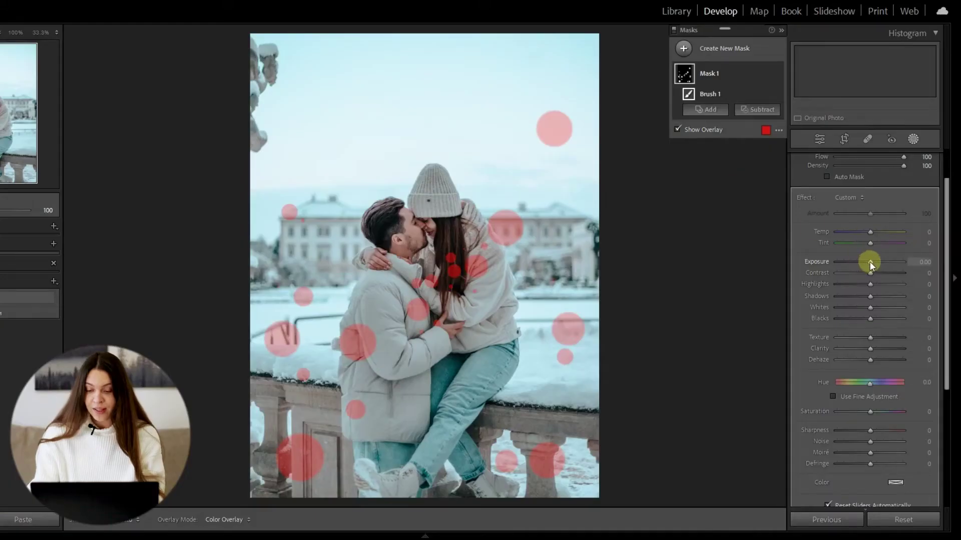
{"action": "left_click_drag", "start_coordinate": [869, 261], "coordinate": [882, 260]}
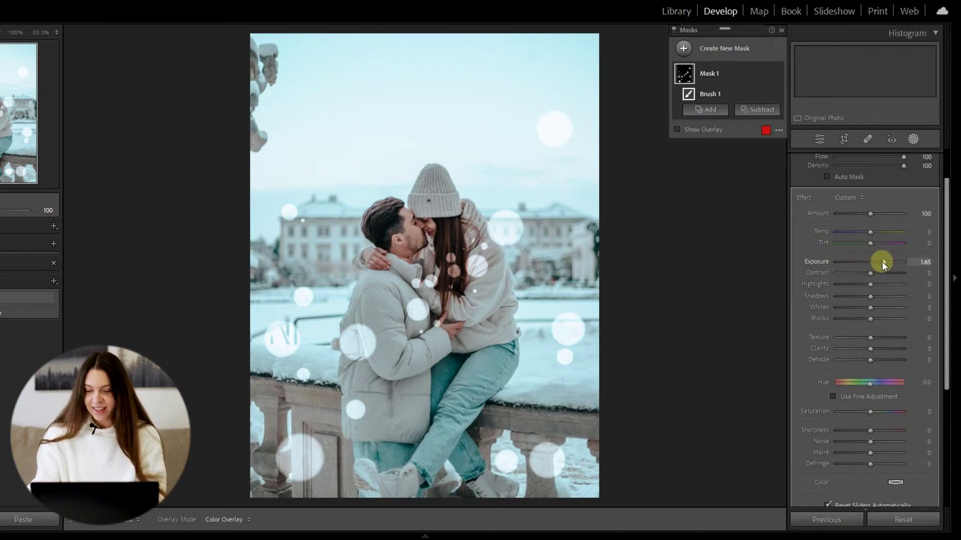
{"action": "left_click_drag", "start_coordinate": [881, 261], "coordinate": [886, 261]}
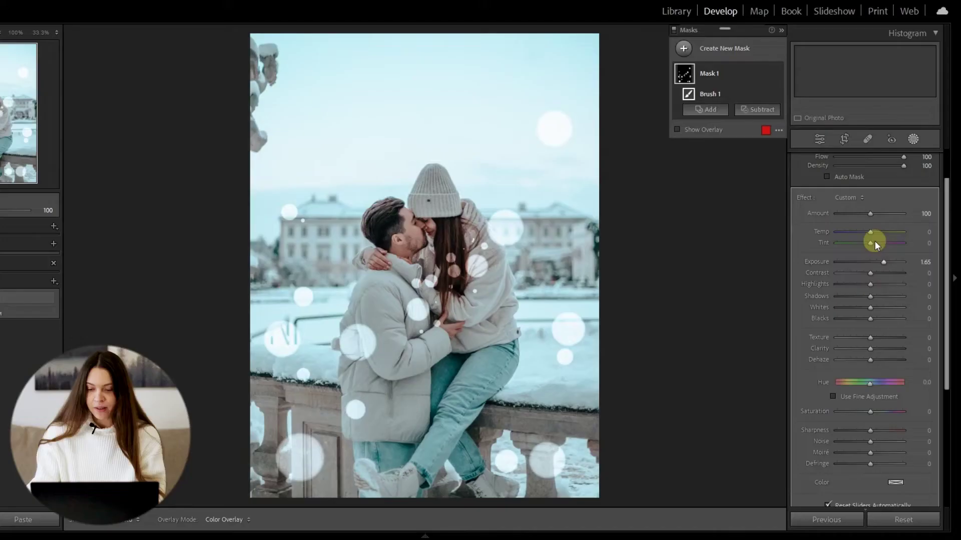
{"action": "left_click_drag", "start_coordinate": [874, 233], "coordinate": [895, 232]}
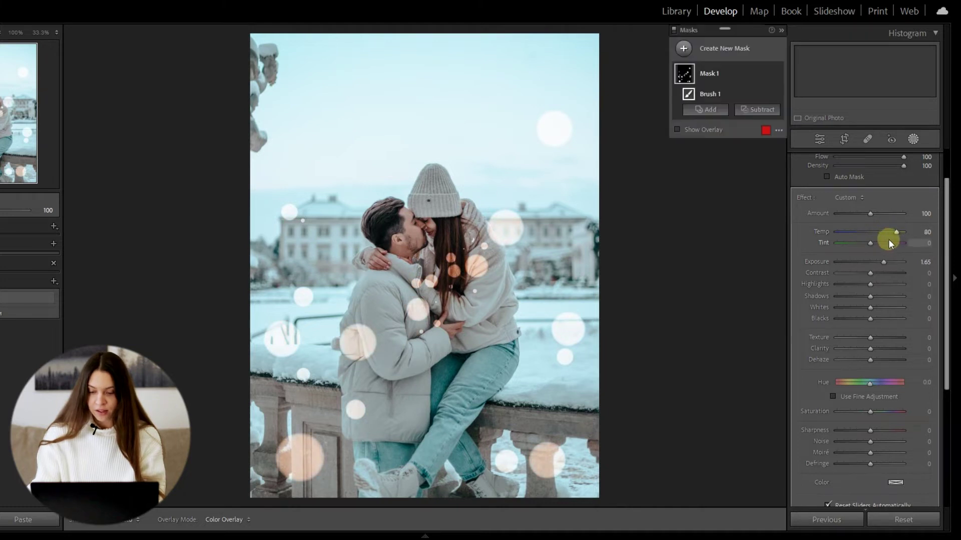
Step: Set the mask's Highlights, Texture and Sharpness to -100, Whites to 21 and Exposure to 2.18
{"action": "left_click", "coordinate": [869, 285]}
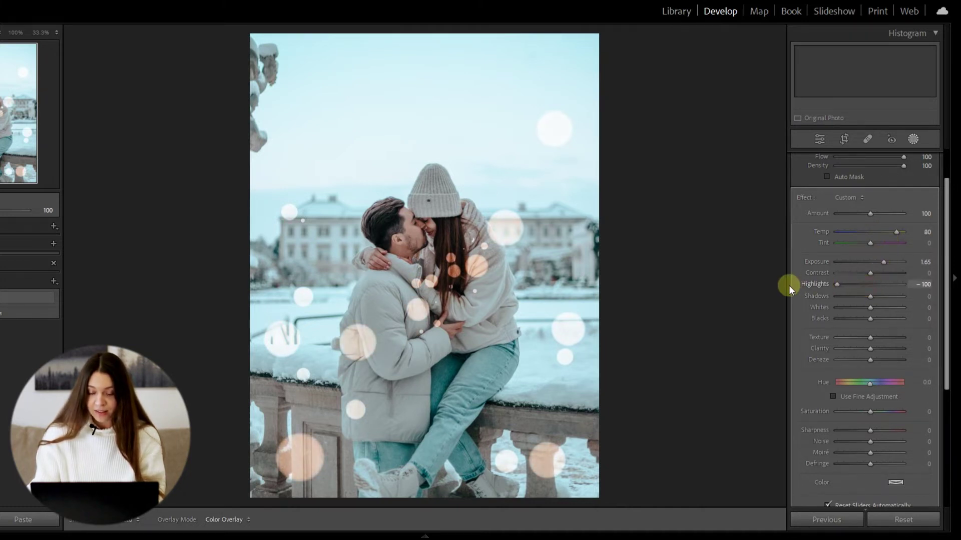
{"action": "left_click_drag", "start_coordinate": [788, 286], "coordinate": [813, 338]}
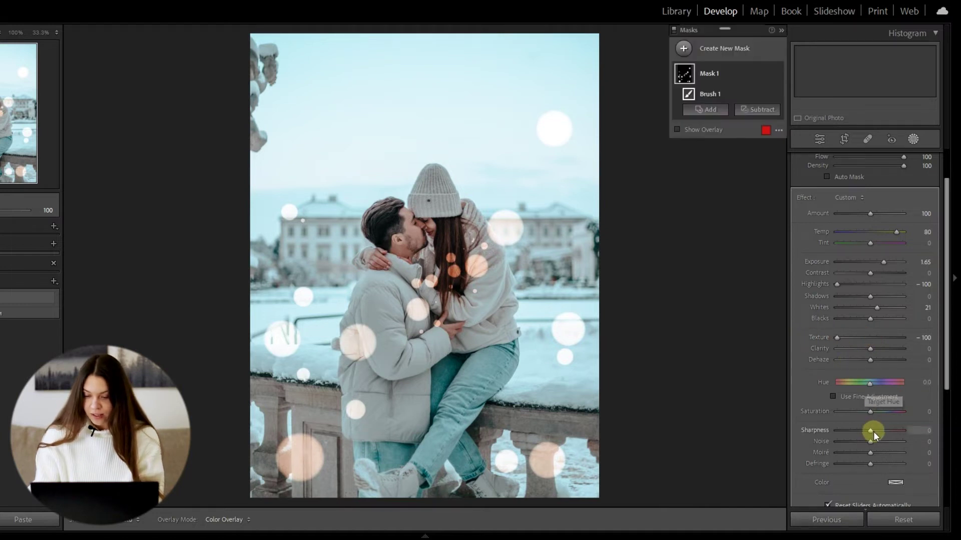
{"action": "left_click_drag", "start_coordinate": [871, 431], "coordinate": [811, 430]}
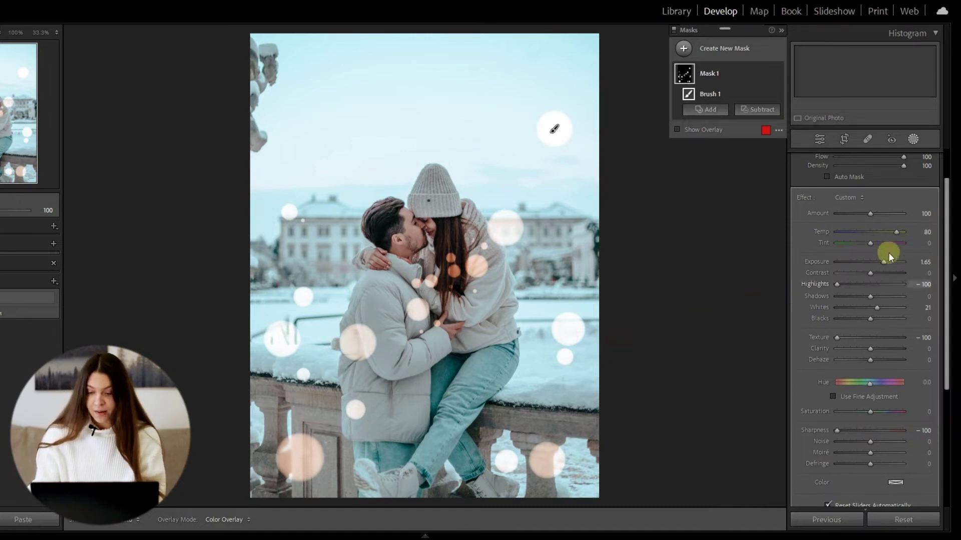
{"action": "left_click_drag", "start_coordinate": [884, 261], "coordinate": [888, 260]}
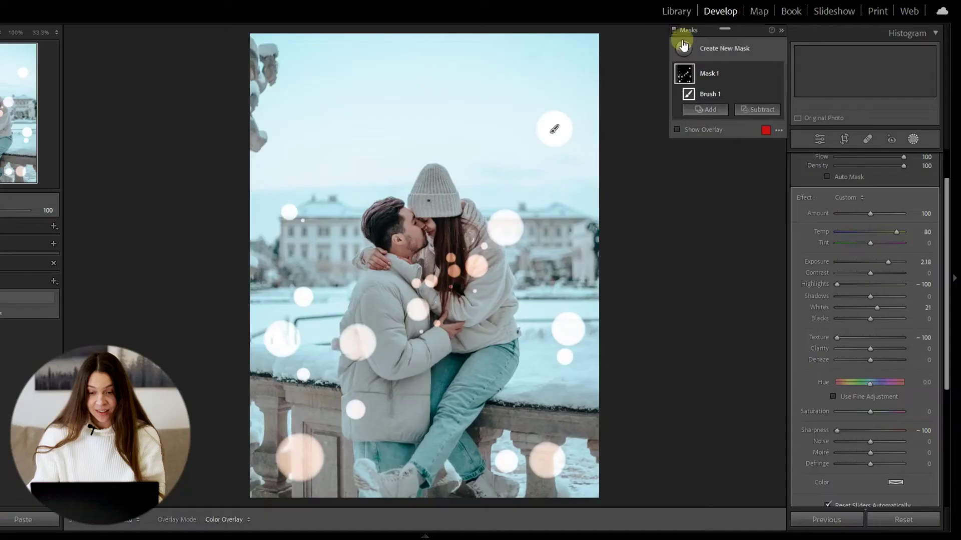
Step: Toggle the visibility of Mask 1 to compare the photo with and without the bokeh dots
{"action": "left_click", "coordinate": [739, 74]}
{"action": "left_click", "coordinate": [776, 73]}
{"action": "left_click", "coordinate": [775, 73]}
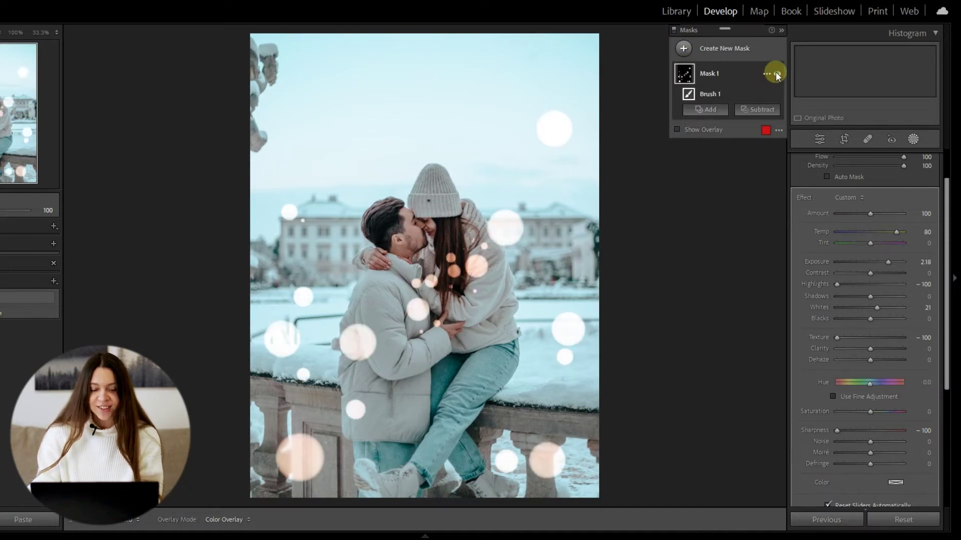
{"action": "left_click", "coordinate": [776, 73]}
{"action": "left_click", "coordinate": [776, 74]}
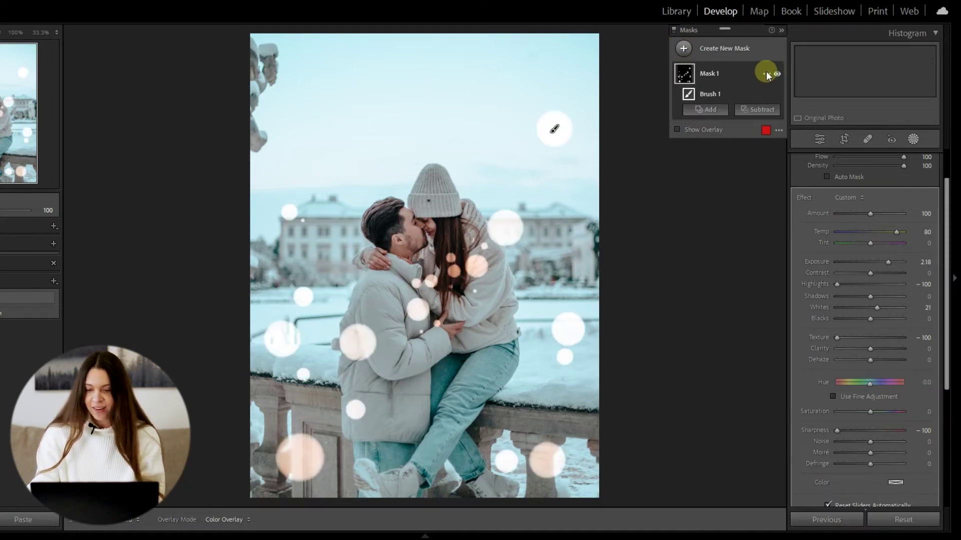
Step: Duplicate Mask 1 and shift the copy's dots slightly up and to the right of the originals
{"action": "right_click", "coordinate": [765, 75]}
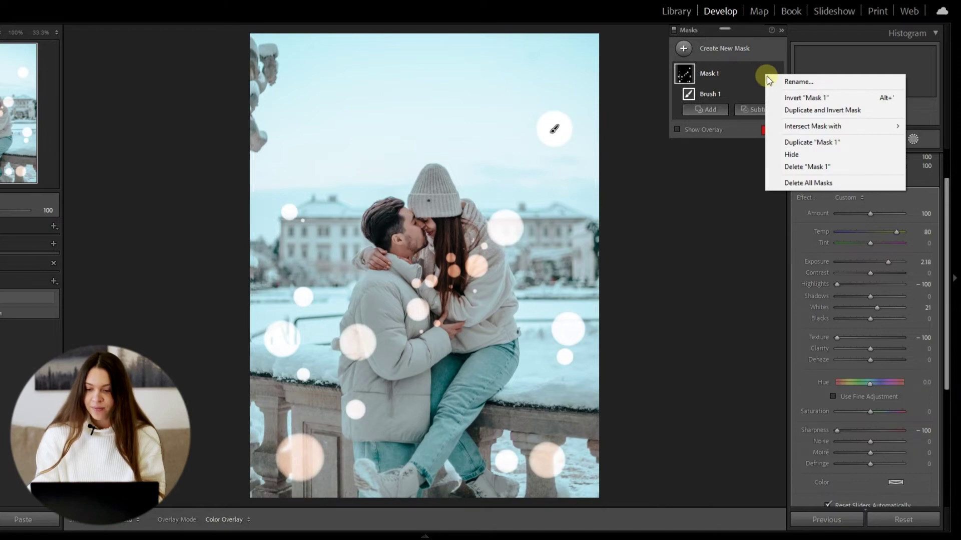
{"action": "left_click", "coordinate": [810, 142]}
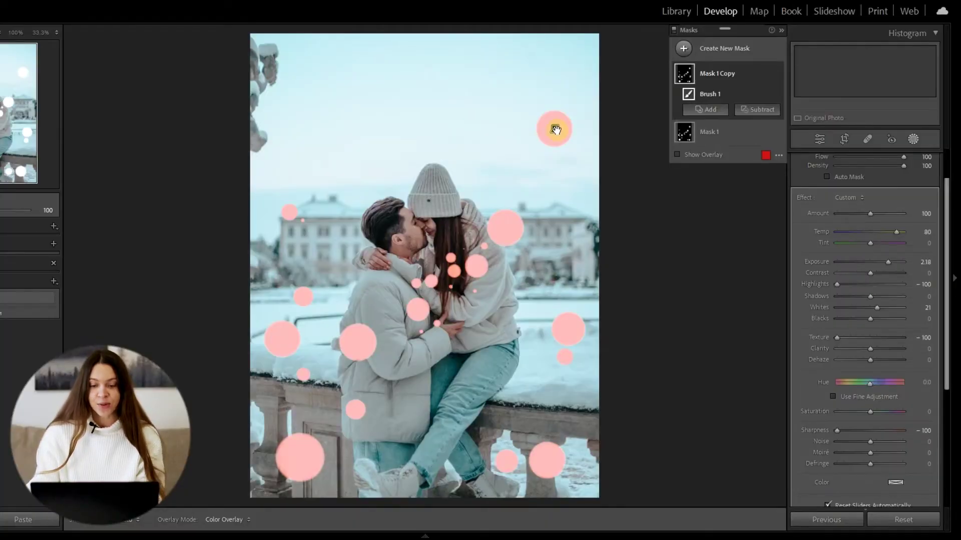
{"action": "key", "text": "shift+w"}
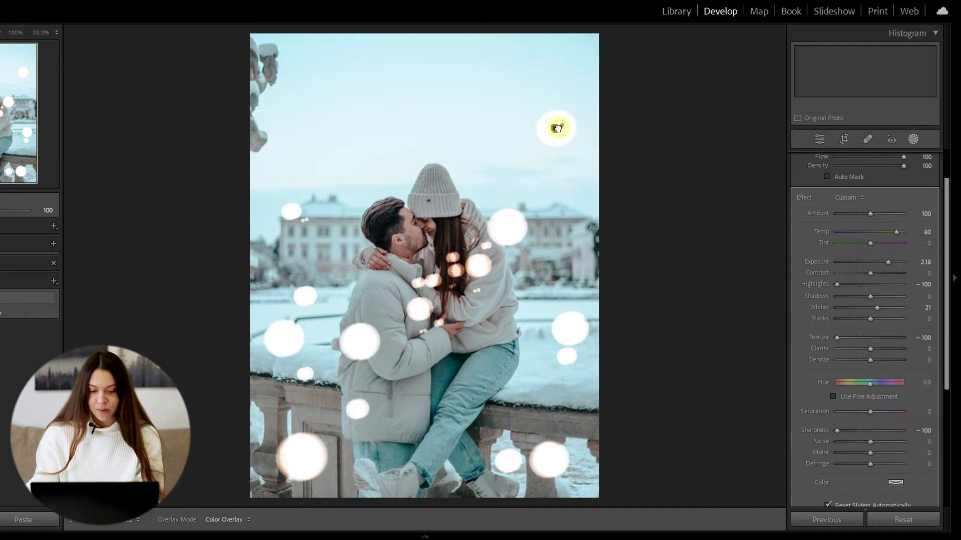
{"action": "key", "text": "shift+w"}
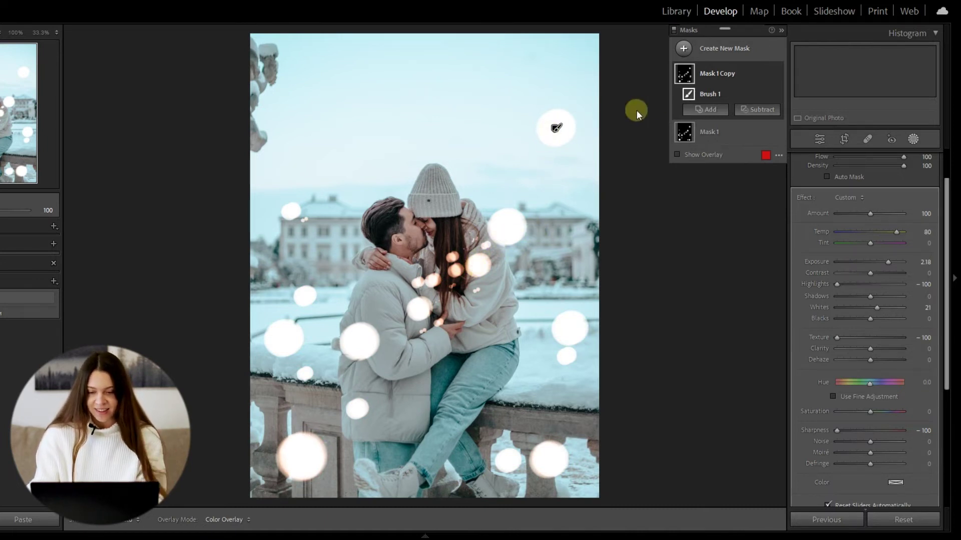
Step: Subtract from Mask 1 Copy with a brush, painting over most of its dots in the sky, on the couple and on both sides of them
{"action": "left_click", "coordinate": [752, 111]}
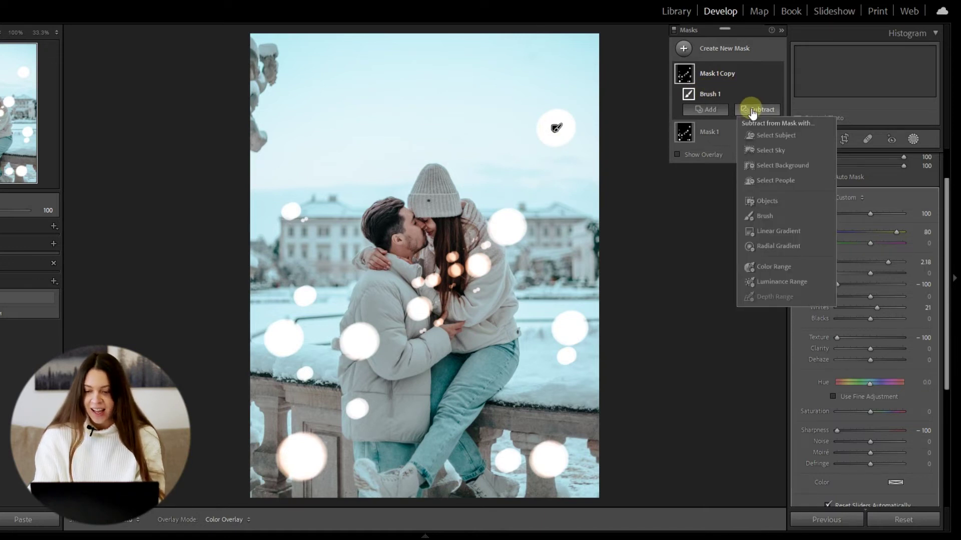
{"action": "left_click", "coordinate": [766, 215]}
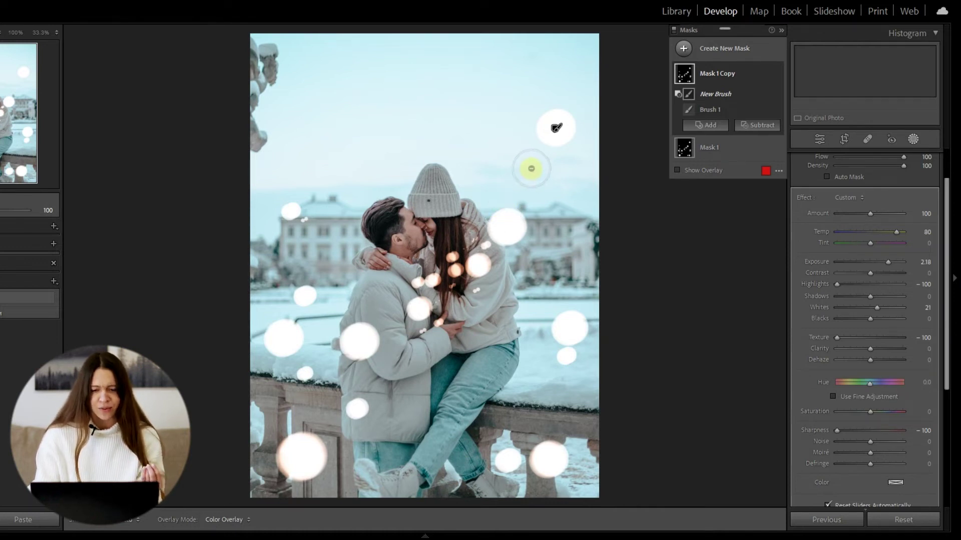
{"action": "scroll", "coordinate": [534, 163], "scroll_direction": "down", "scroll_amount": 1}
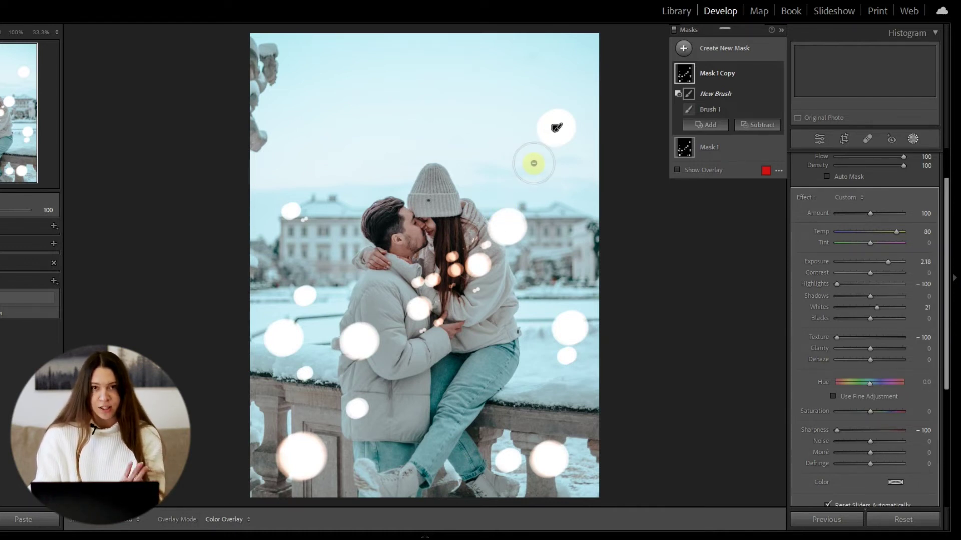
{"action": "key", "text": "shift+w"}
{"action": "left_click_drag", "start_coordinate": [549, 144], "coordinate": [581, 139]}
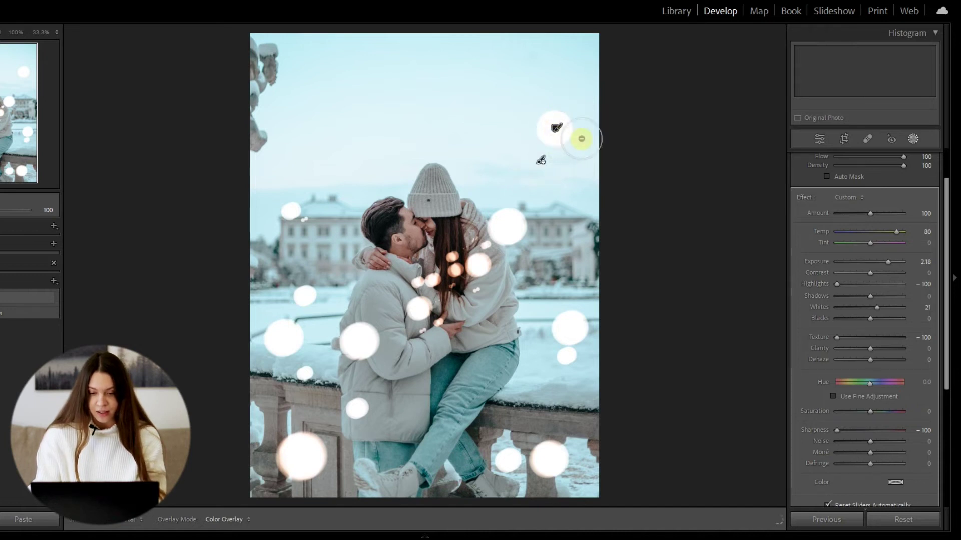
{"action": "left_click_drag", "start_coordinate": [509, 217], "coordinate": [518, 209]}
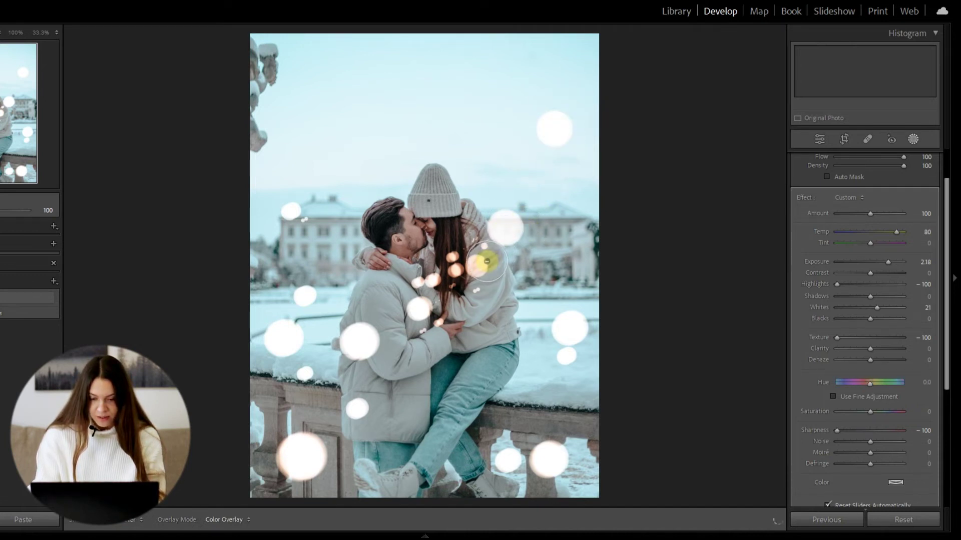
{"action": "left_click_drag", "start_coordinate": [569, 326], "coordinate": [564, 356]}
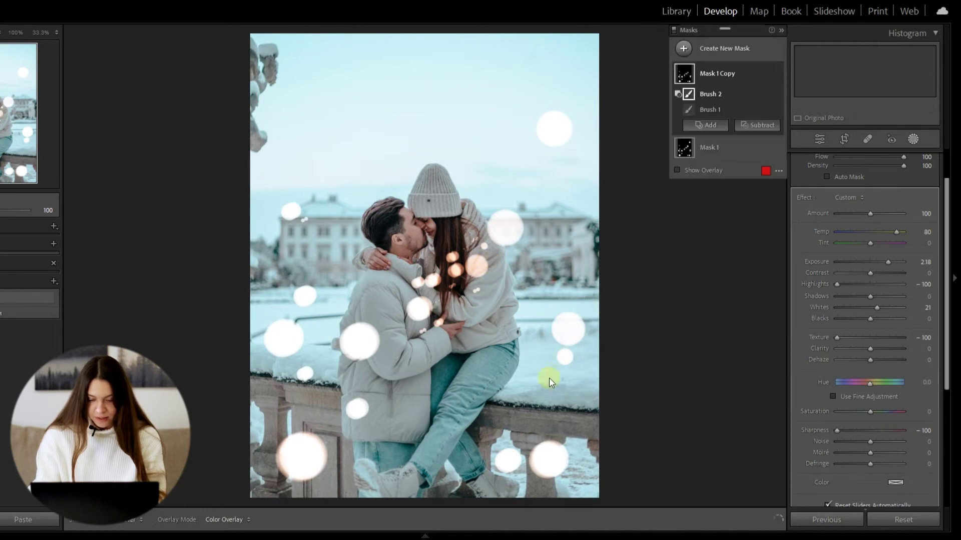
{"action": "left_click_drag", "start_coordinate": [573, 475], "coordinate": [569, 469]}
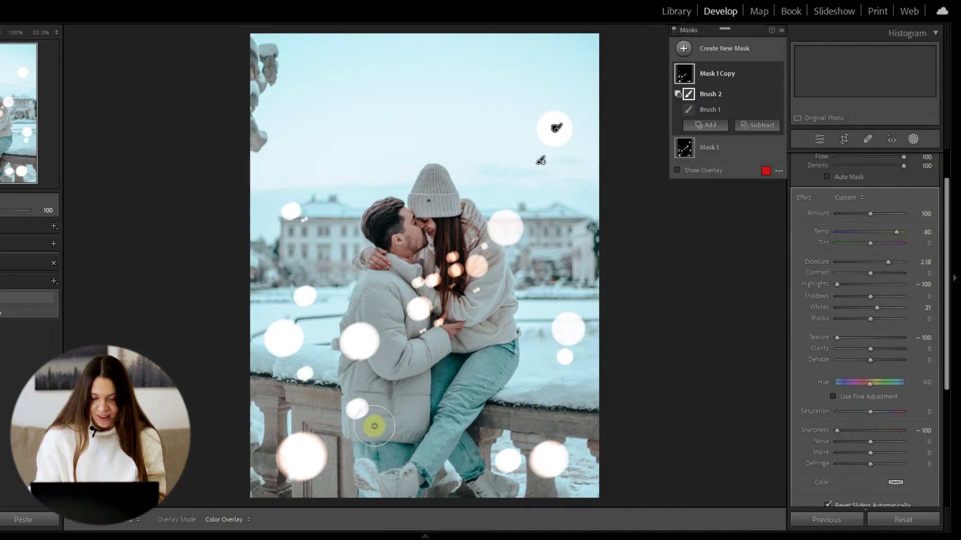
{"action": "mouse_move", "coordinate": [283, 344]}
{"action": "left_mouse_down"}
{"action": "mouse_move", "coordinate": [309, 279]}
{"action": "mouse_move", "coordinate": [308, 337]}
{"action": "mouse_move", "coordinate": [296, 361]}
{"action": "mouse_move", "coordinate": [323, 331]}
{"action": "mouse_move", "coordinate": [356, 331]}
{"action": "mouse_move", "coordinate": [374, 380]}
{"action": "mouse_move", "coordinate": [357, 404]}
{"action": "left_mouse_up"}
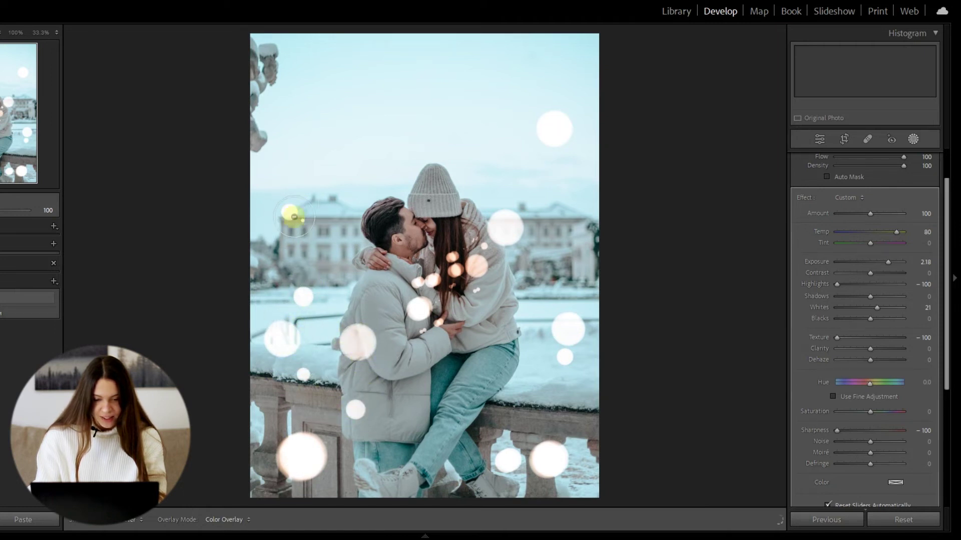
{"action": "left_click_drag", "start_coordinate": [294, 216], "coordinate": [300, 223]}
{"action": "left_click_drag", "start_coordinate": [418, 307], "coordinate": [407, 315]}
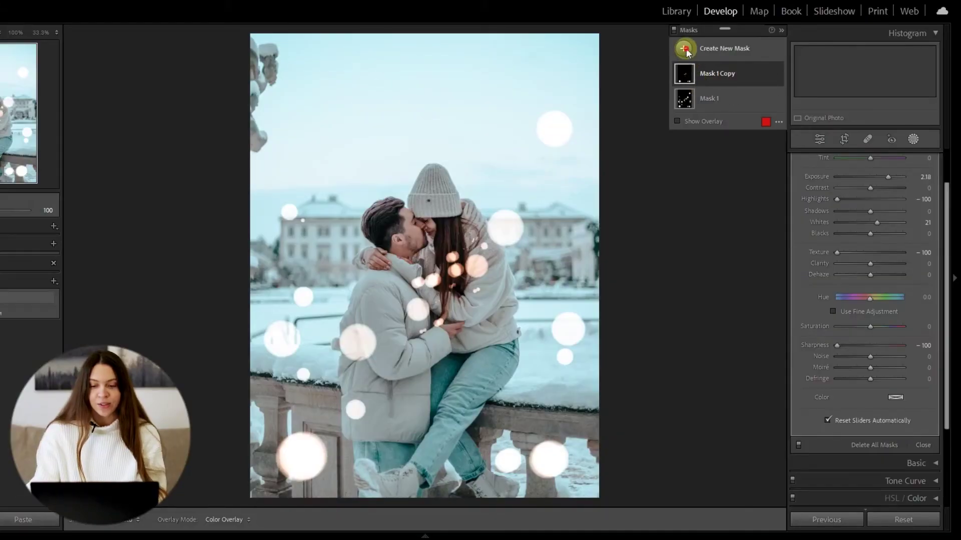
Step: Create a subject mask of the couple and set its Exposure to 0.17, Whites to 8 and Temp to 13
{"action": "left_click", "coordinate": [685, 50]}
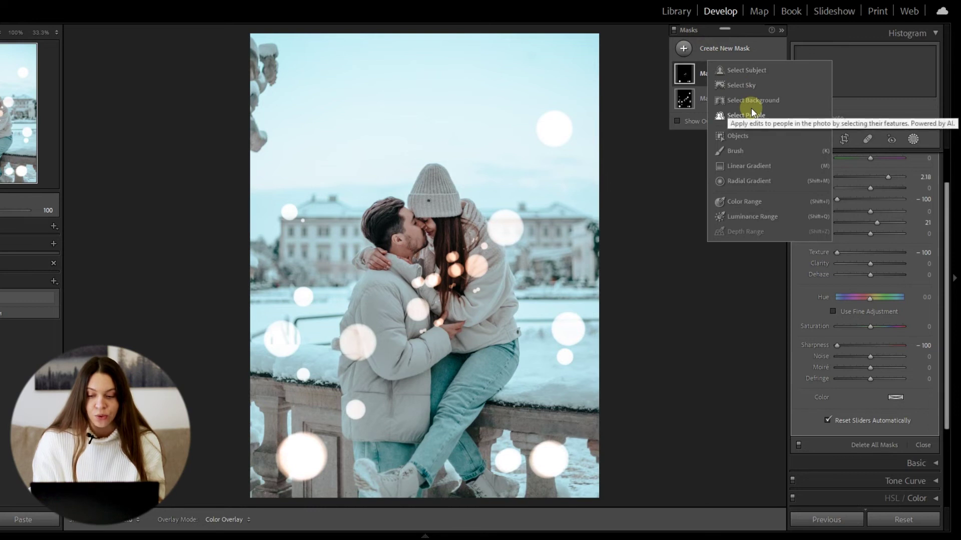
{"action": "left_click", "coordinate": [748, 73]}
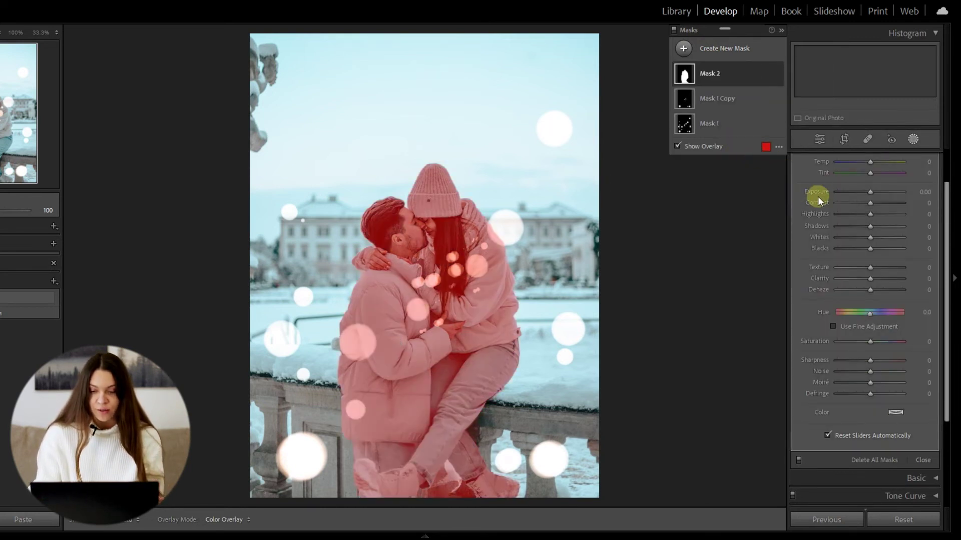
{"action": "left_click_drag", "start_coordinate": [869, 193], "coordinate": [872, 193]}
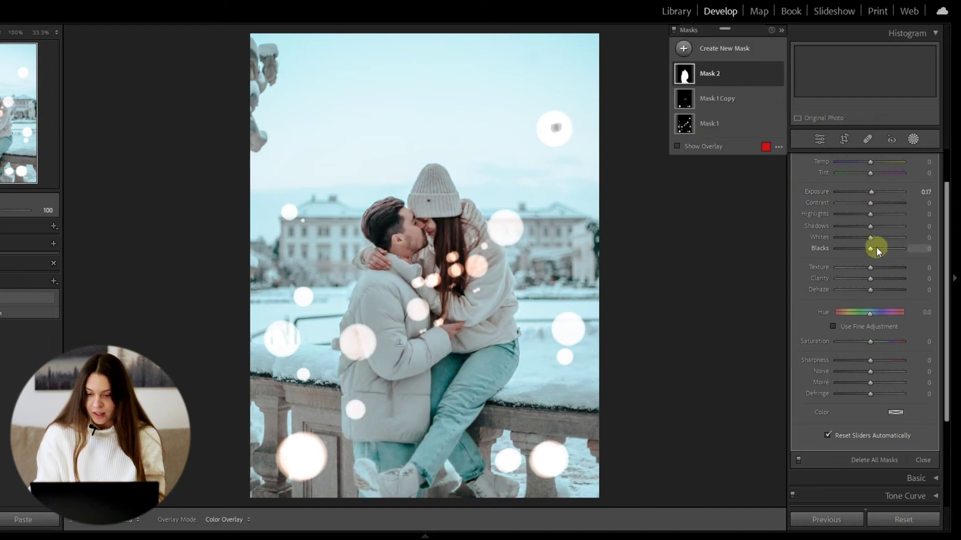
{"action": "left_click_drag", "start_coordinate": [870, 238], "coordinate": [872, 237]}
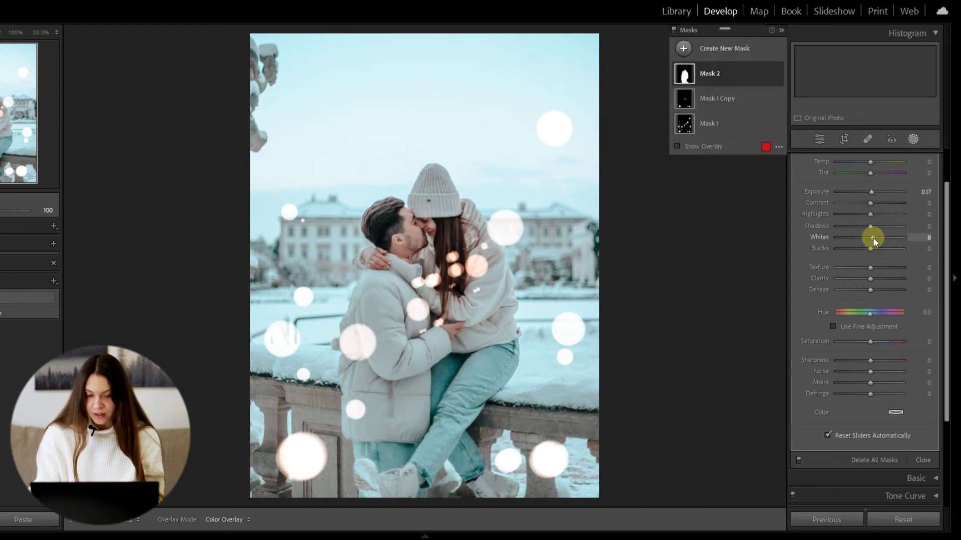
{"action": "left_click_drag", "start_coordinate": [870, 162], "coordinate": [869, 162]}
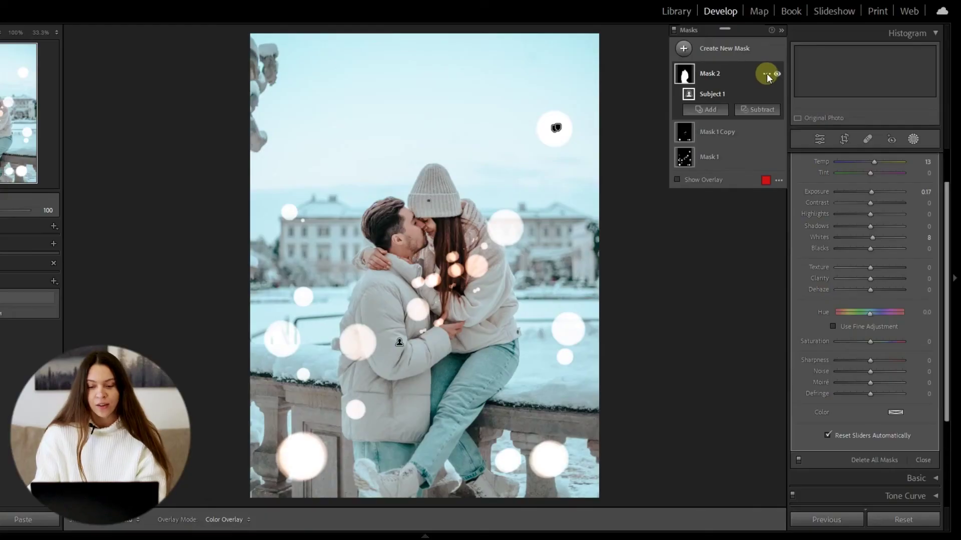
Step: Duplicate and invert Mask 2 to cover the background, and set its Exposure to -0.98 and Contrast to -100
{"action": "left_click", "coordinate": [766, 74]}
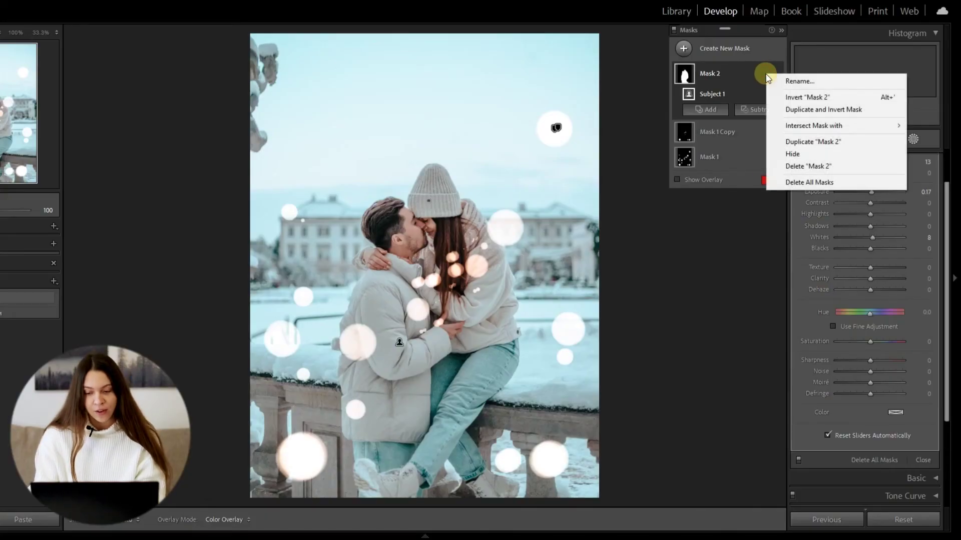
{"action": "left_click", "coordinate": [791, 109]}
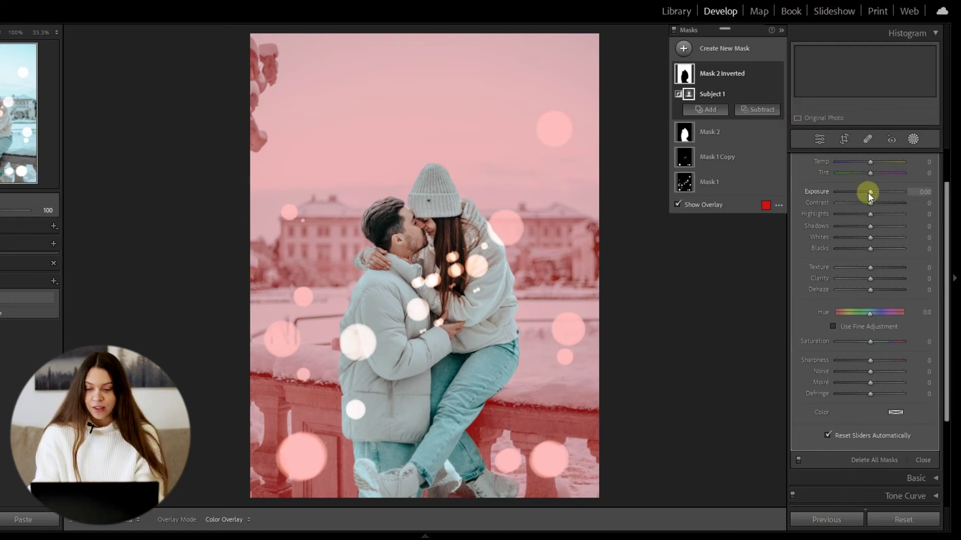
{"action": "mouse_move", "coordinate": [868, 193]}
{"action": "left_mouse_down"}
{"action": "mouse_move", "coordinate": [814, 203]}
{"action": "mouse_move", "coordinate": [862, 192]}
{"action": "left_mouse_up"}
{"action": "left_click", "coordinate": [745, 73]}
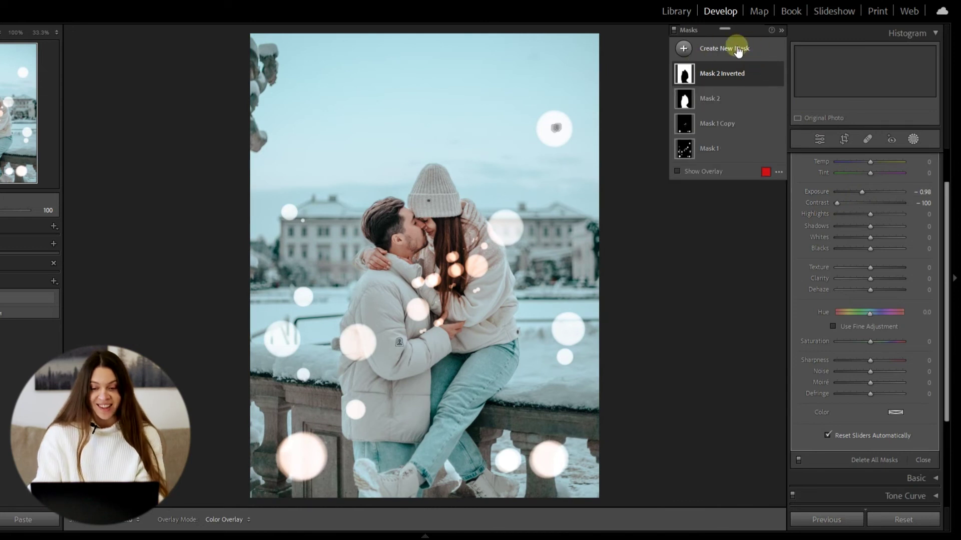
Step: Collapse the list of masks and toggle all masks off and on to compare the photo before and after
{"action": "left_click", "coordinate": [782, 31]}
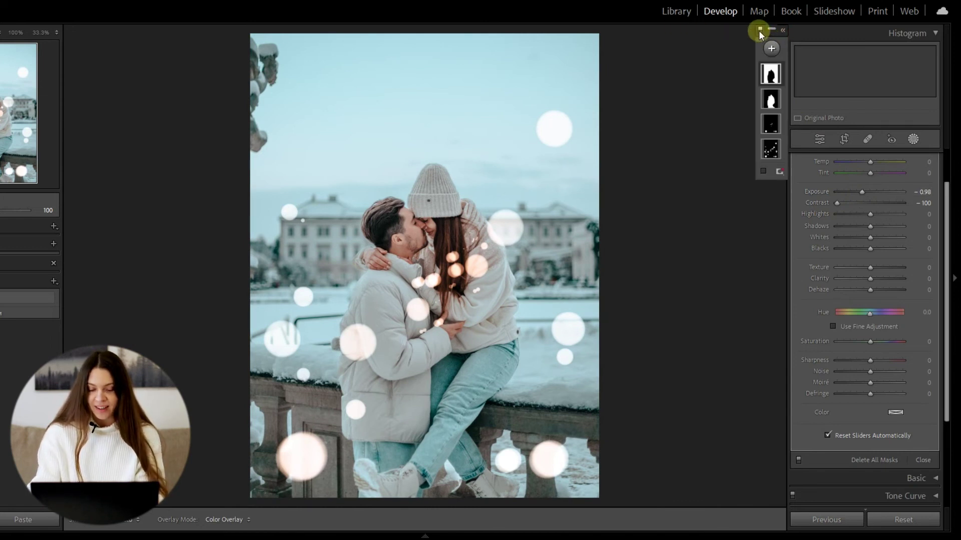
{"action": "left_click", "coordinate": [758, 31]}
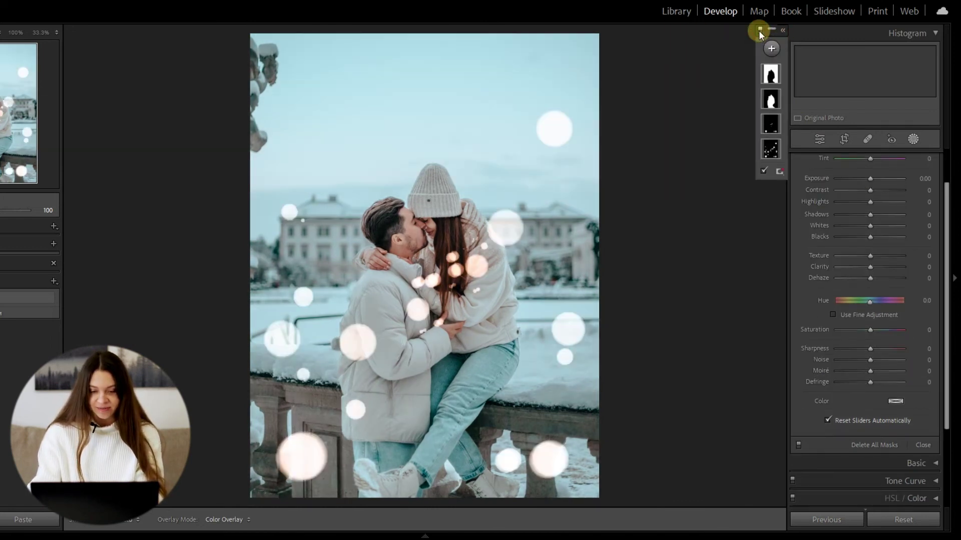
{"action": "left_click", "coordinate": [758, 32]}
{"action": "left_click", "coordinate": [758, 31]}
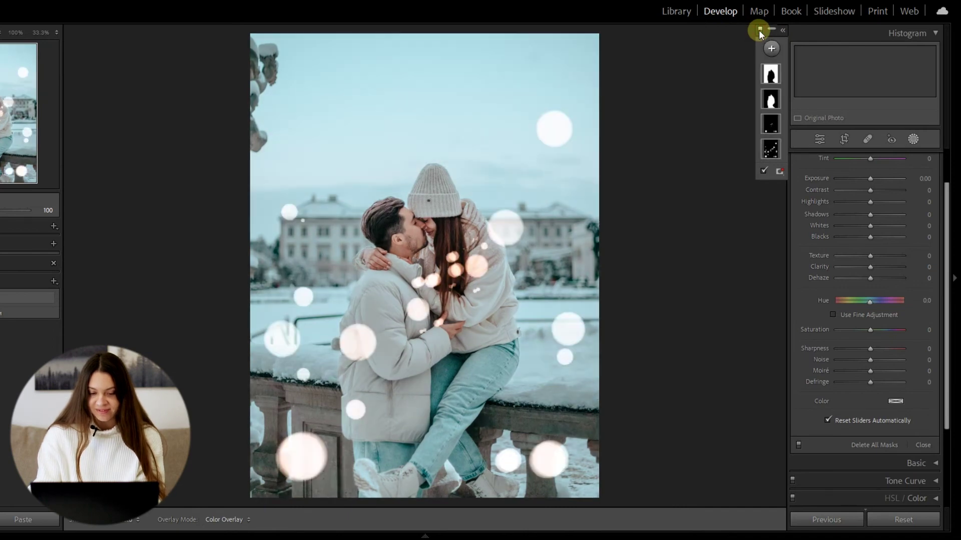
{"action": "left_click", "coordinate": [759, 30]}
{"action": "left_click", "coordinate": [758, 30]}
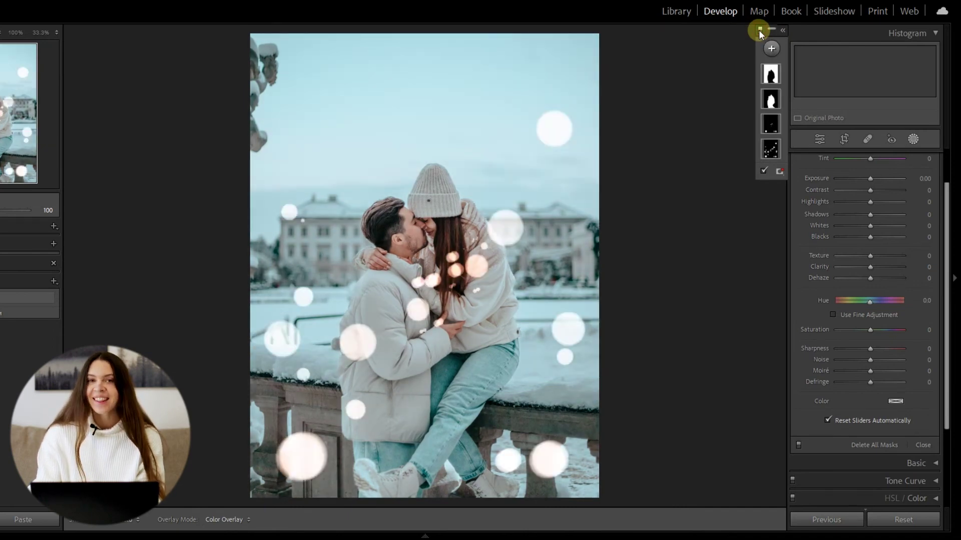